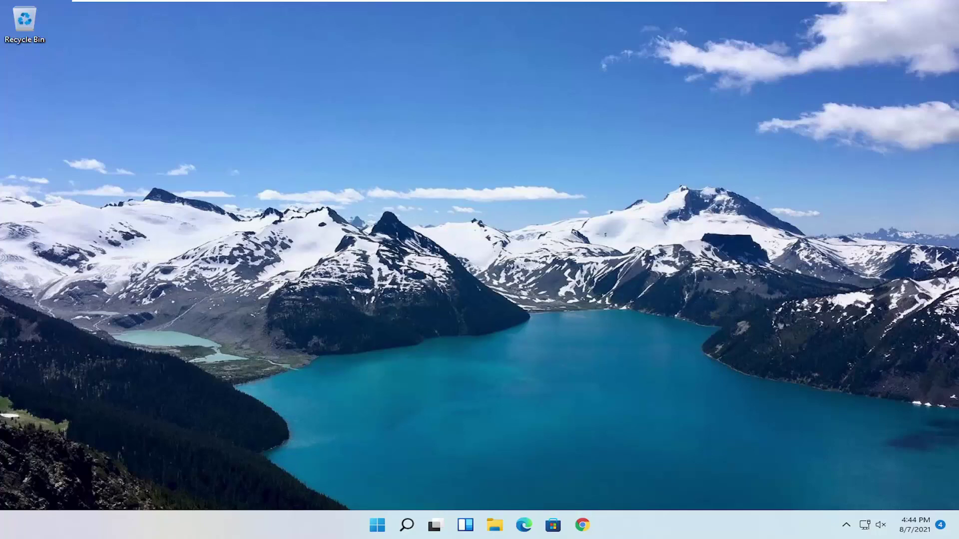
- Open the Local Group Policy Editor, enlarge its window and widen the tree pane so the folder names fit
click(407, 526)
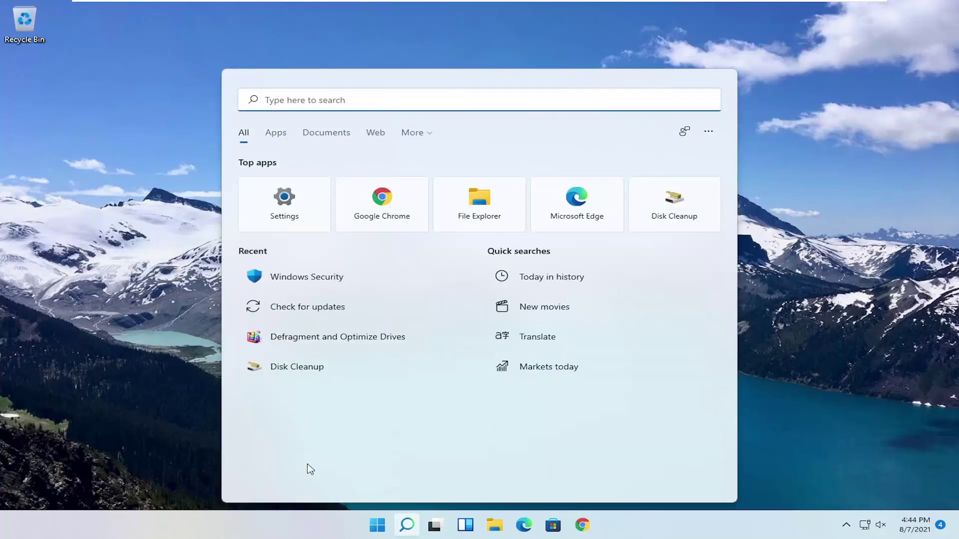
text(group policy)
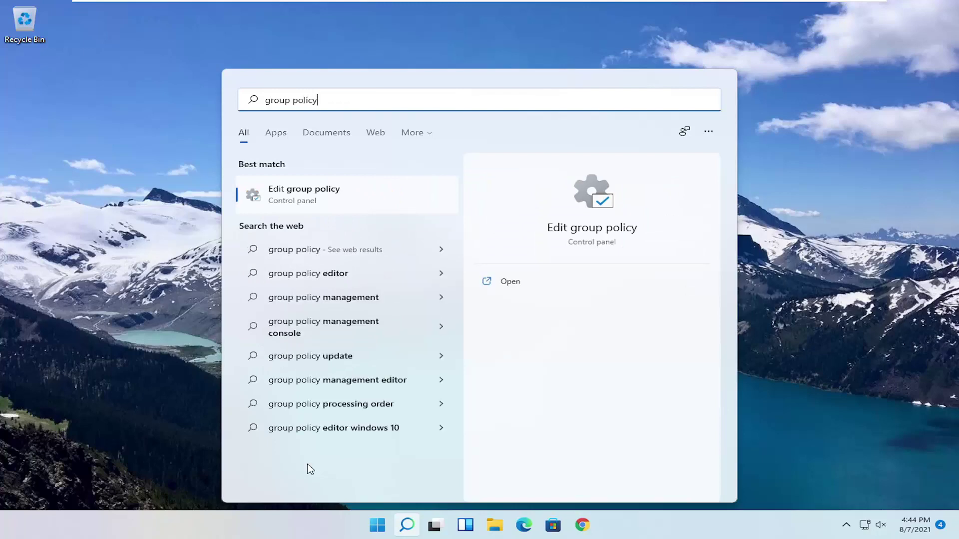
click(285, 192)
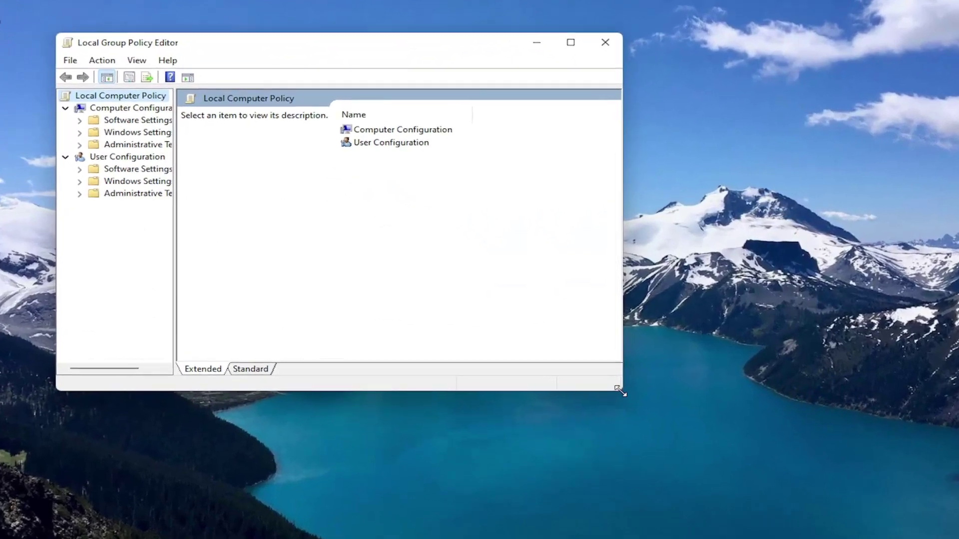
drag(621, 391, 777, 482)
drag(174, 259, 250, 204)
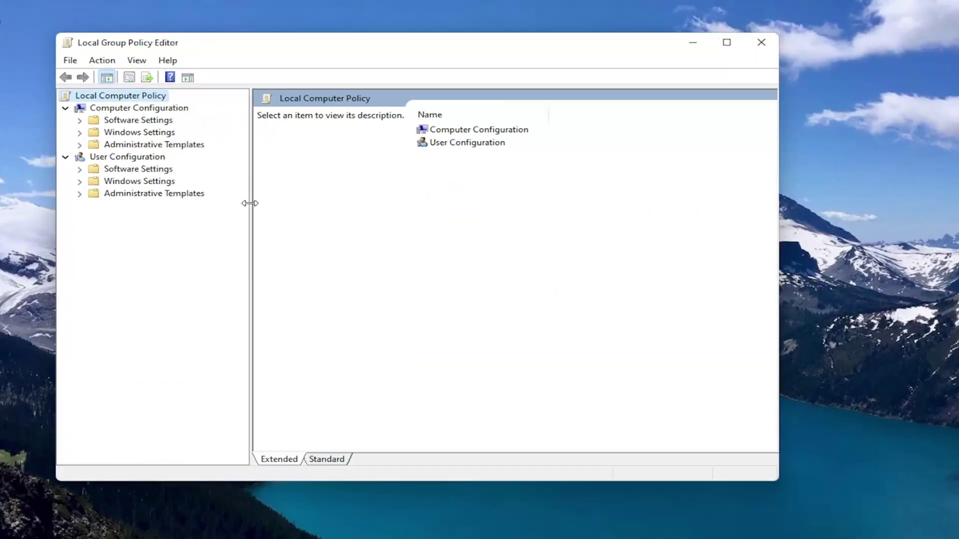
drag(320, 49, 394, 50)
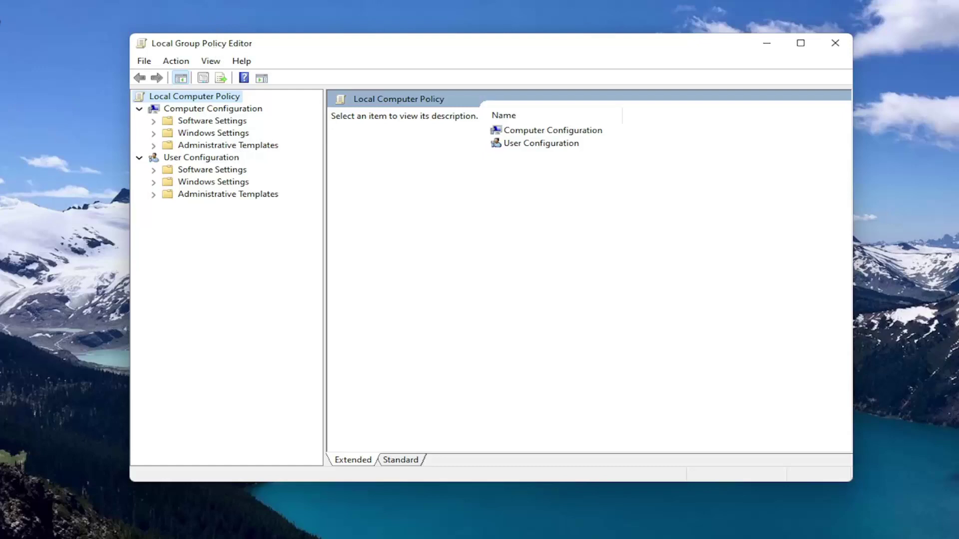
- Go to Computer Configuration > Administrative Templates > Windows Components > Microsoft Defender Antivirus and expand that folder
click(196, 110)
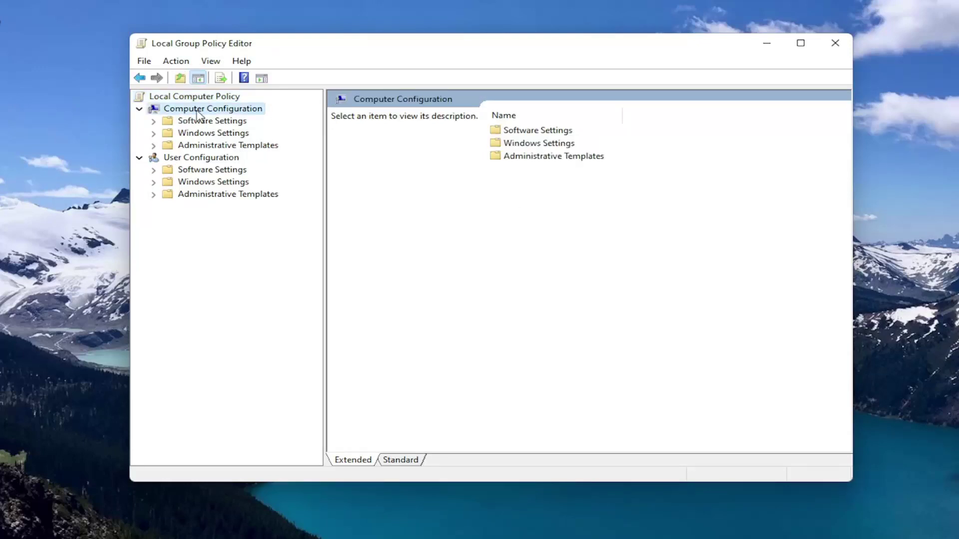
click(196, 146)
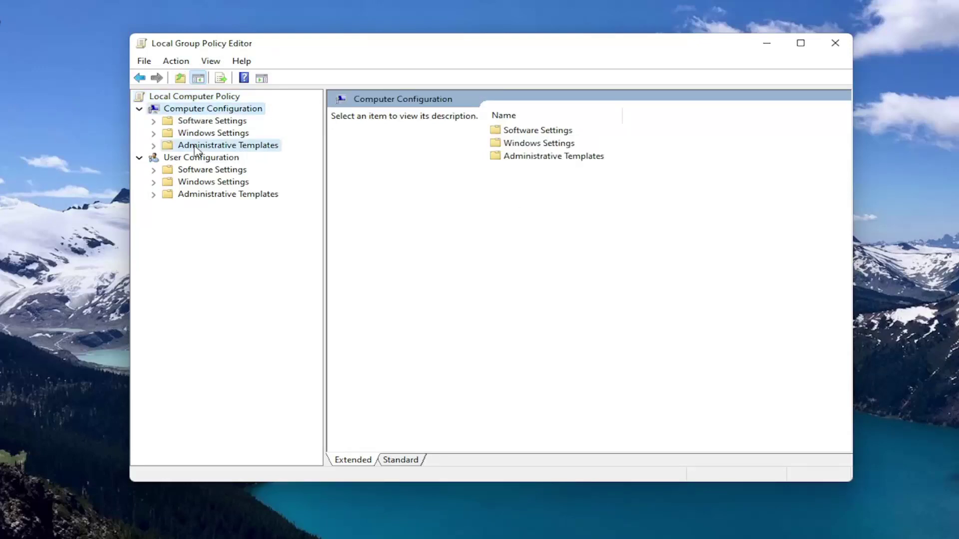
double_click(195, 147)
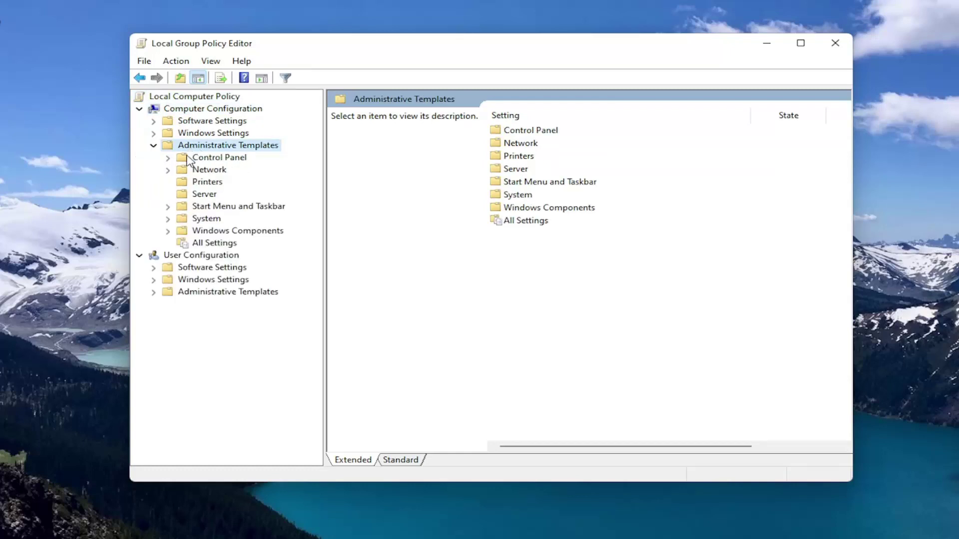
click(210, 234)
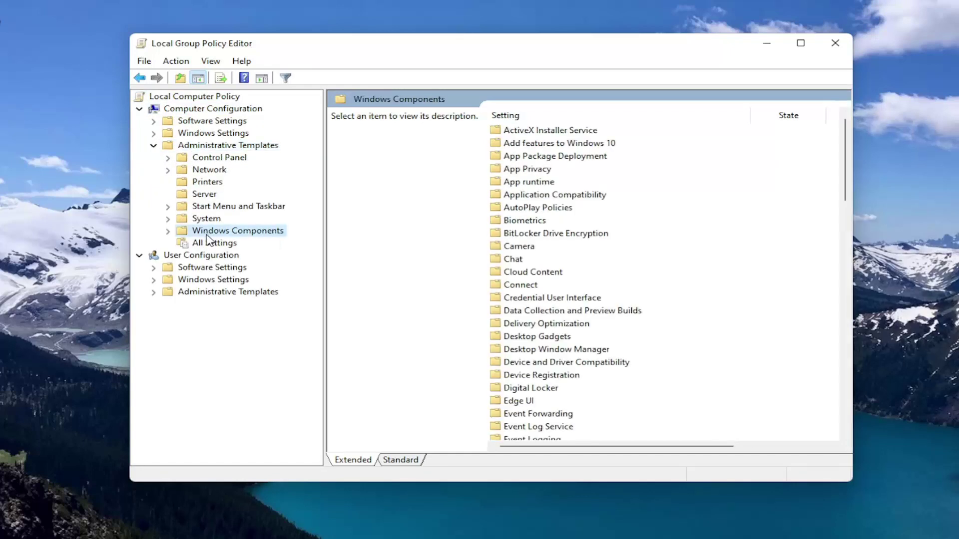
double_click(215, 233)
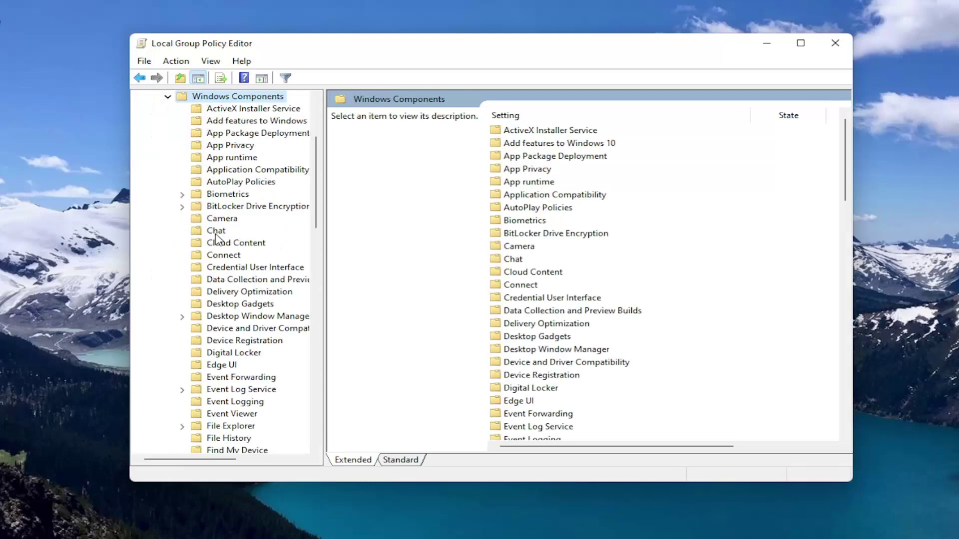
scroll(235, 299, down, 14)
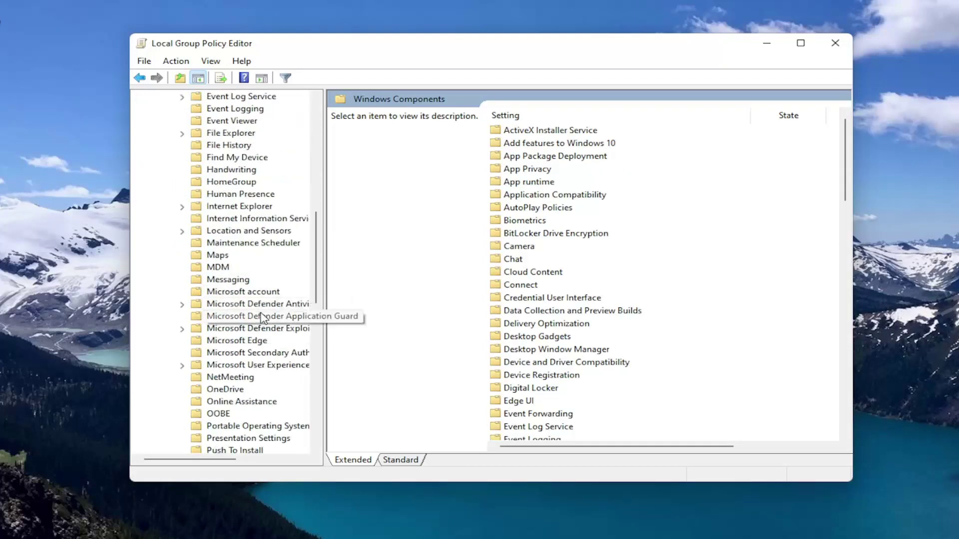
scroll(262, 322, up, 5)
double_click(306, 268)
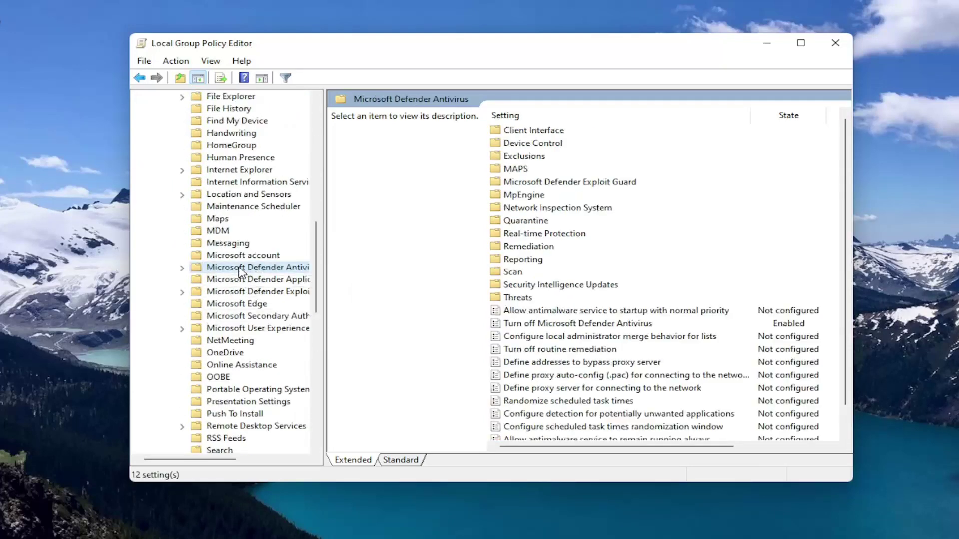
click(366, 274)
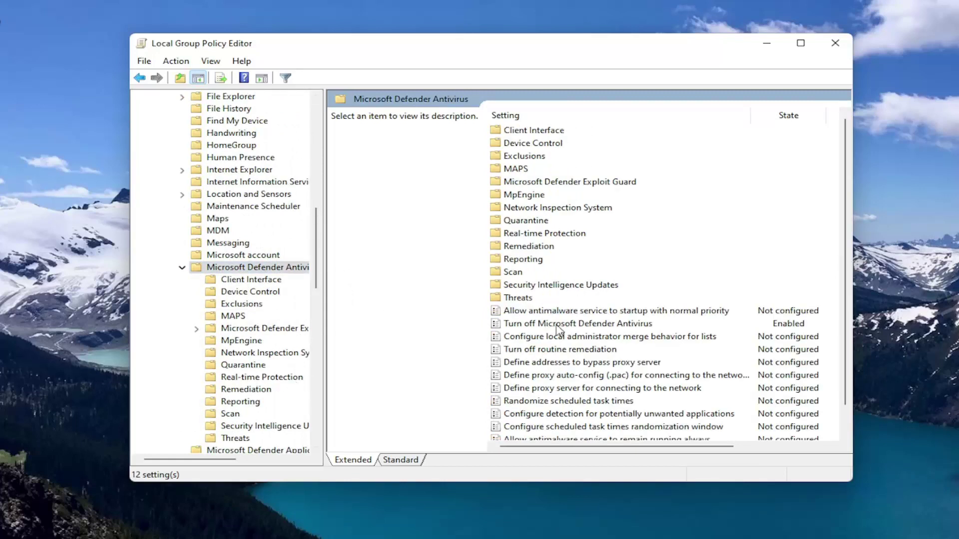
- Open the Turn off Microsoft Defender Antivirus policy, accept it with Enabled selected, and close the policy editor
click(605, 325)
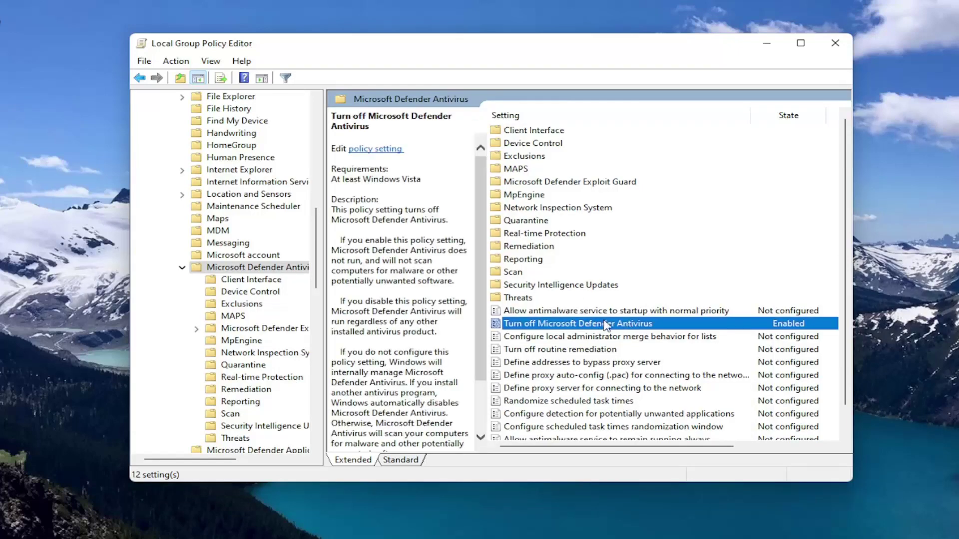
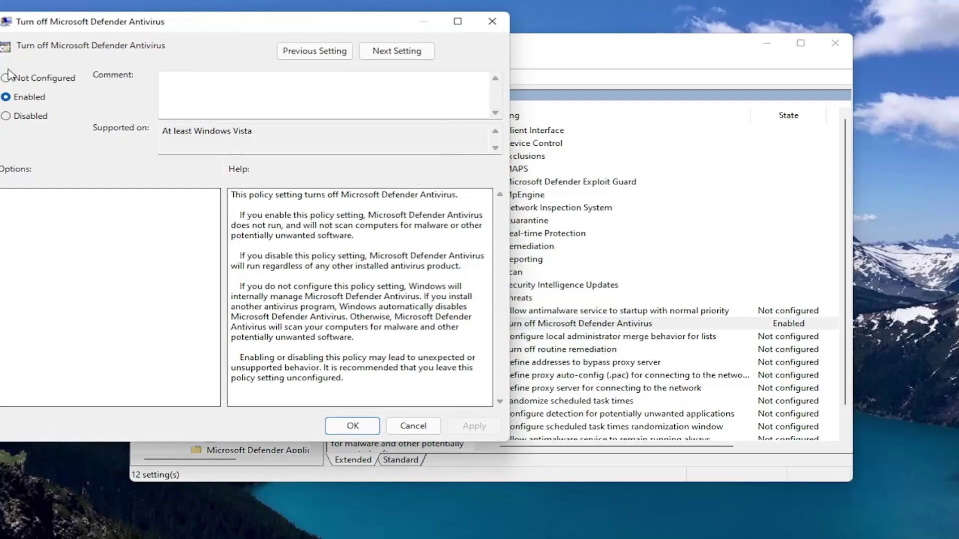
click(354, 426)
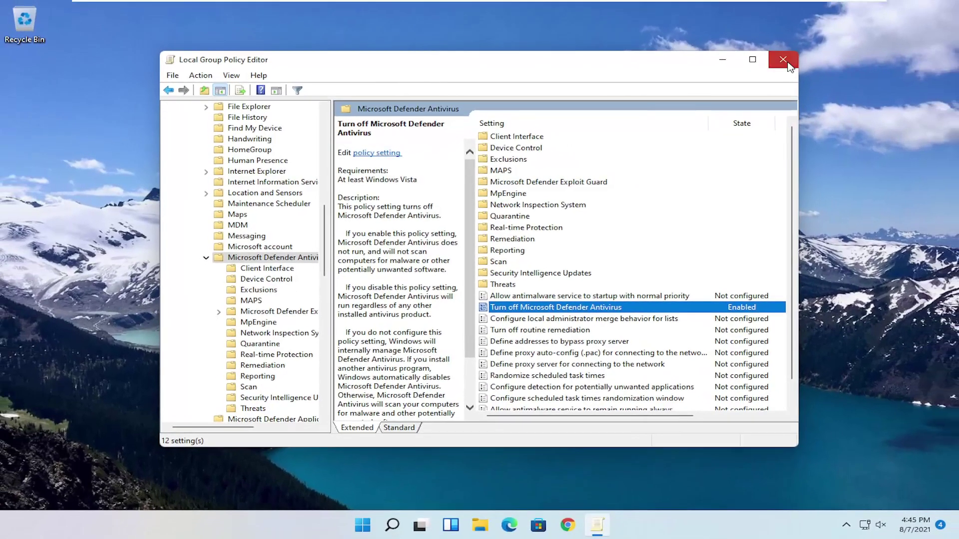
click(835, 43)
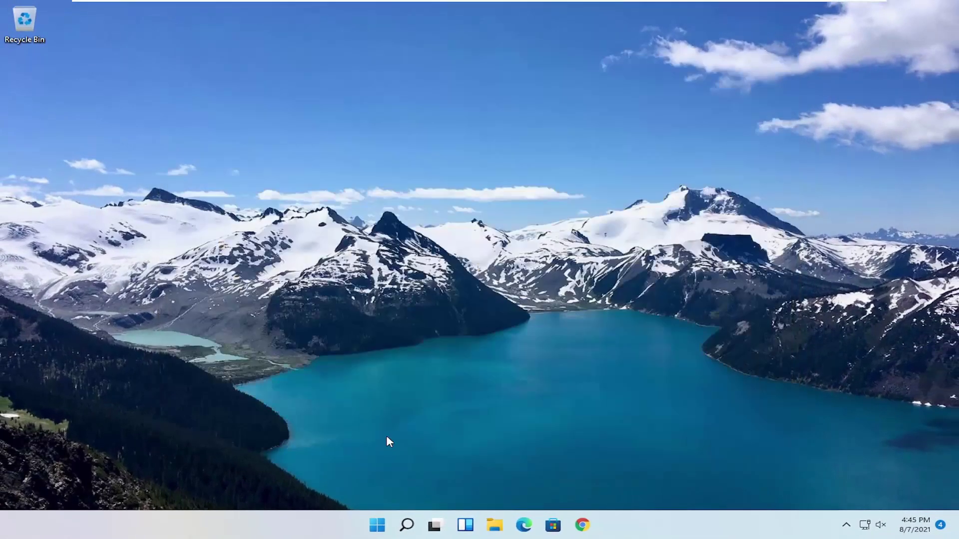
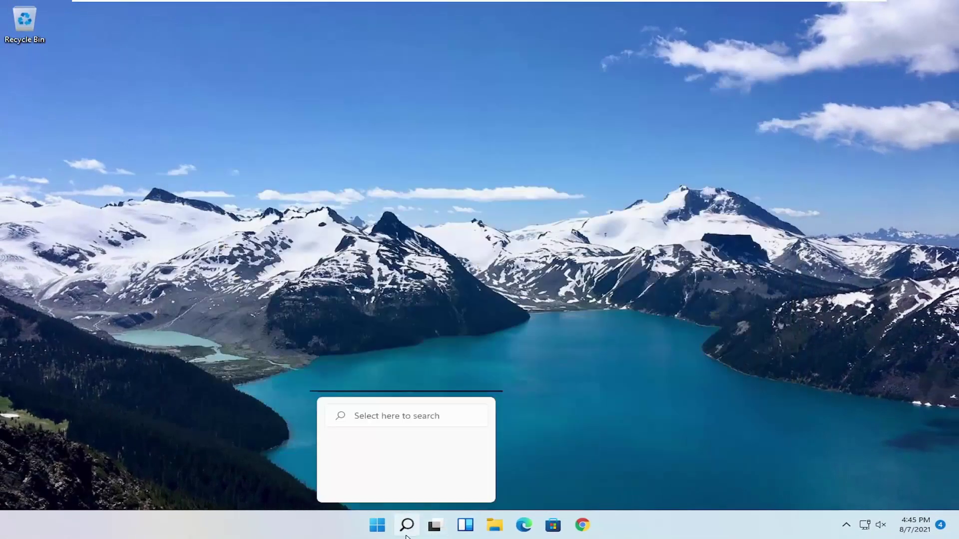
- Search for regedit and run Registry Editor as administrator, allowing it to make changes to the device
text(regedit)
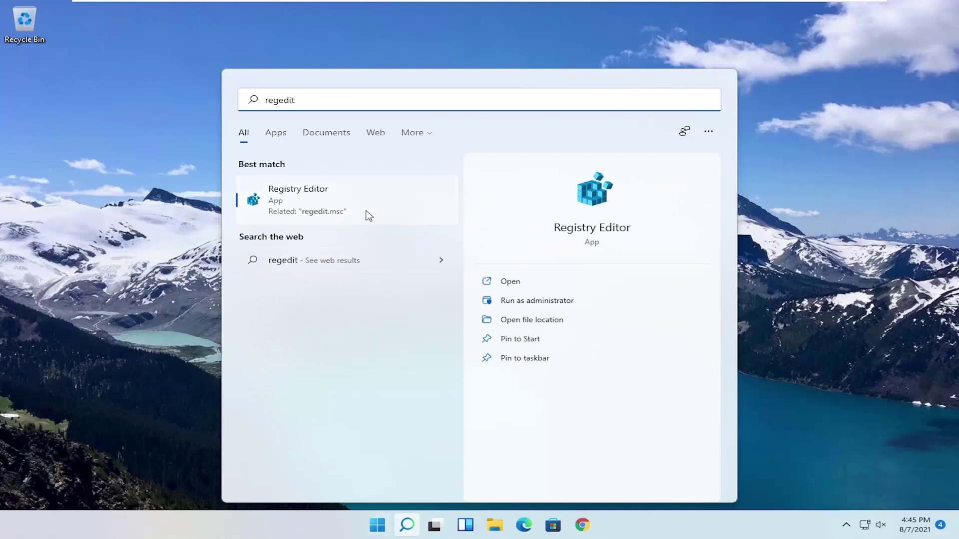
right_click(303, 201)
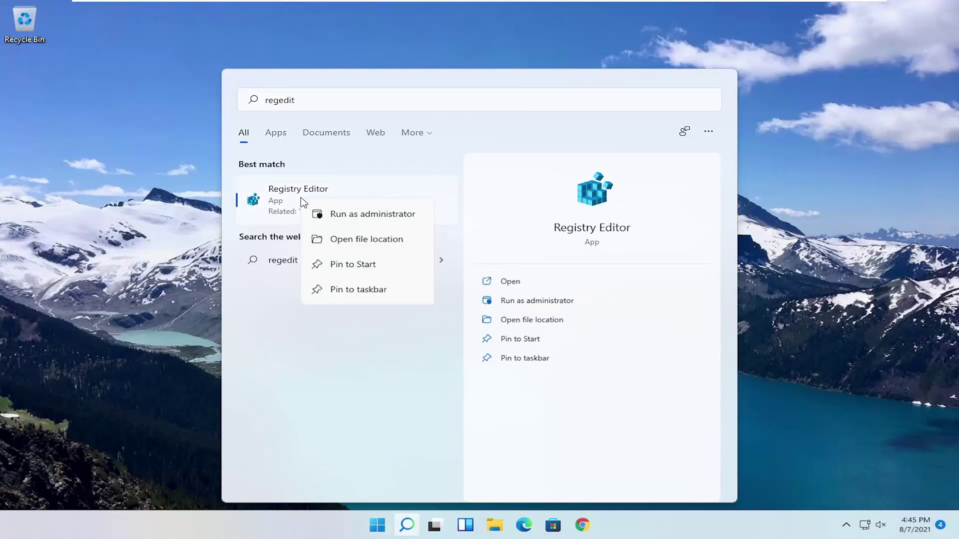
click(340, 216)
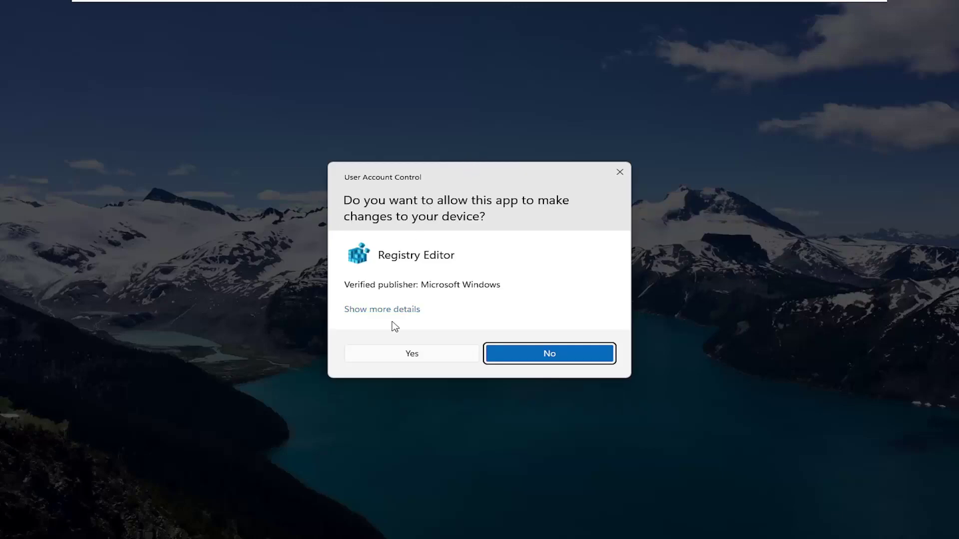
click(389, 358)
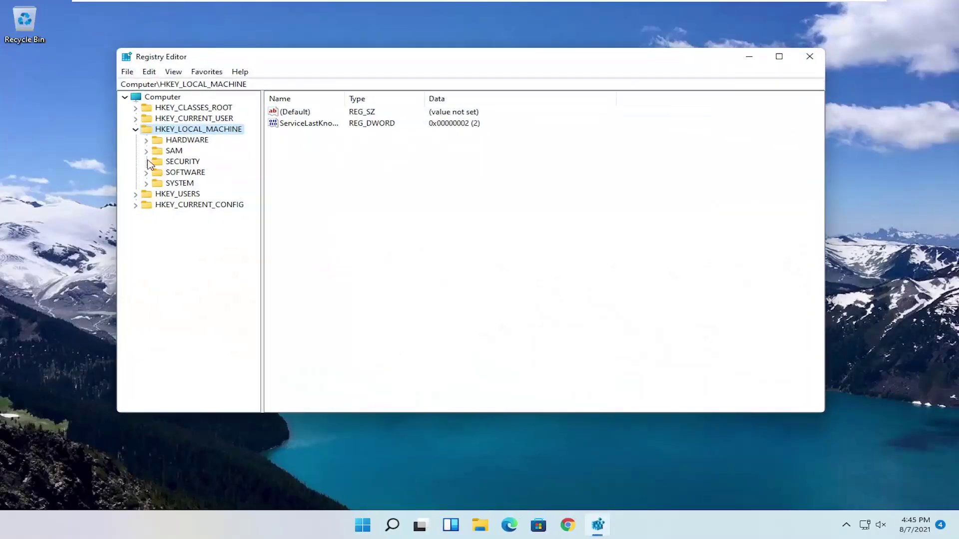
click(170, 98)
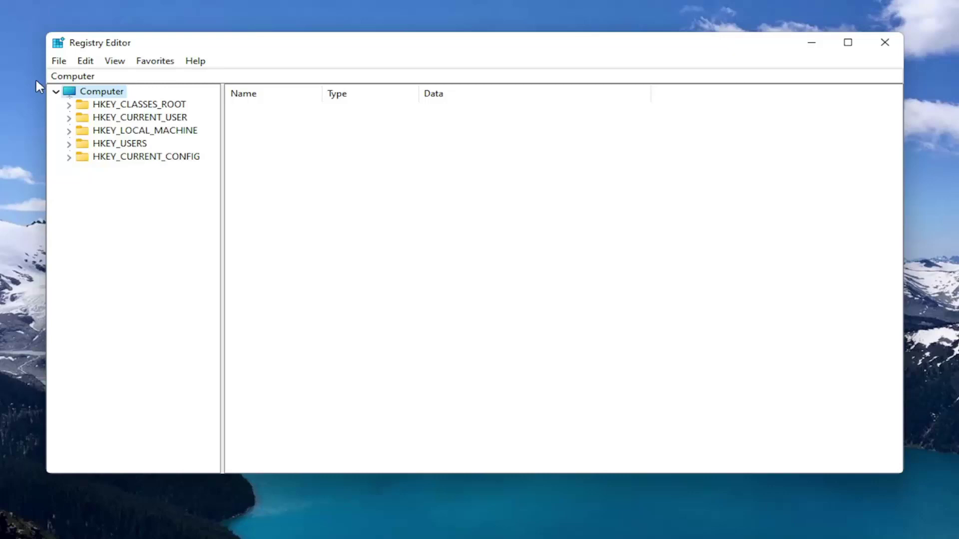
click(58, 61)
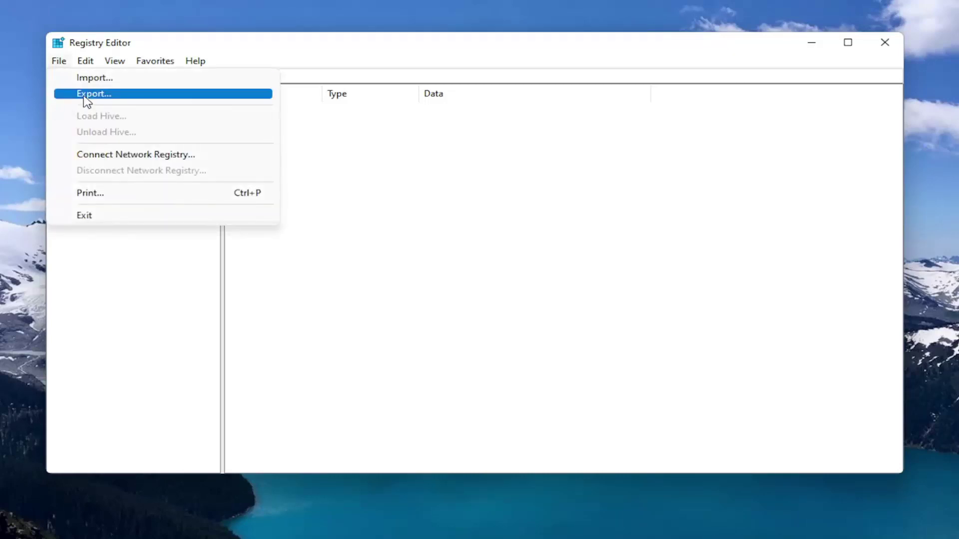
click(87, 95)
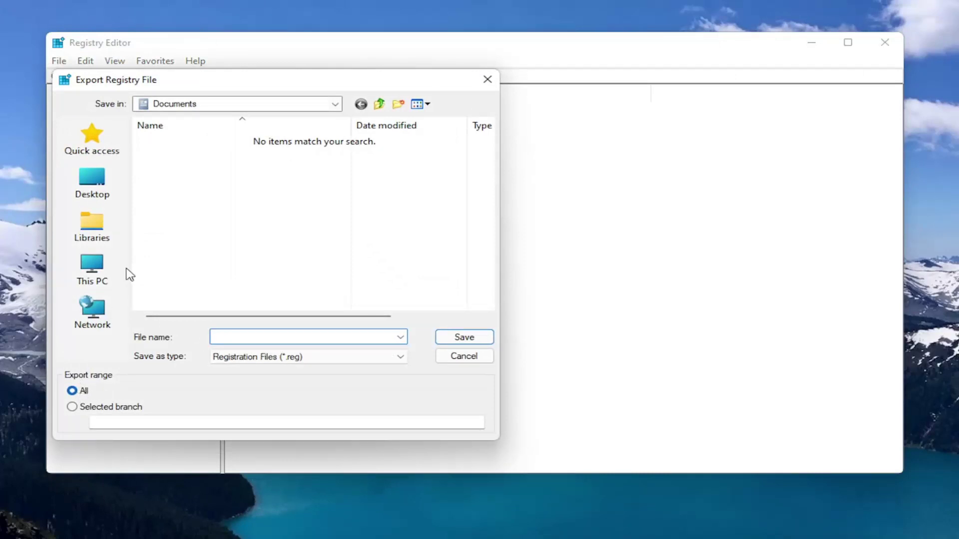
click(86, 188)
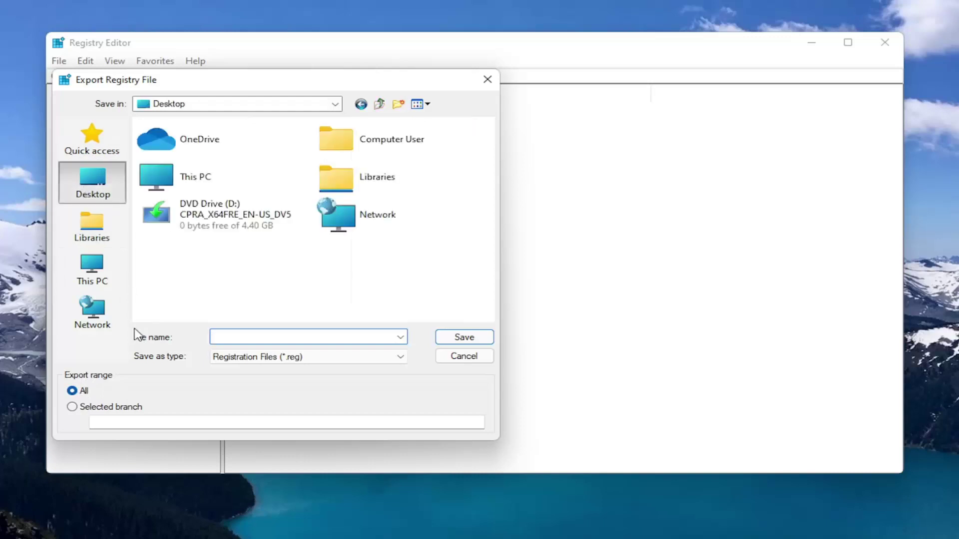
click(459, 358)
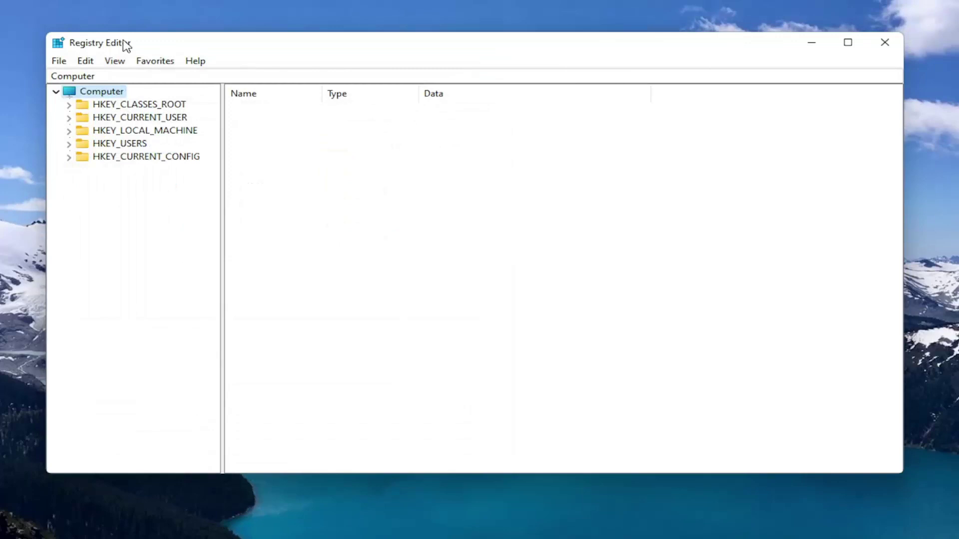
click(59, 61)
click(72, 77)
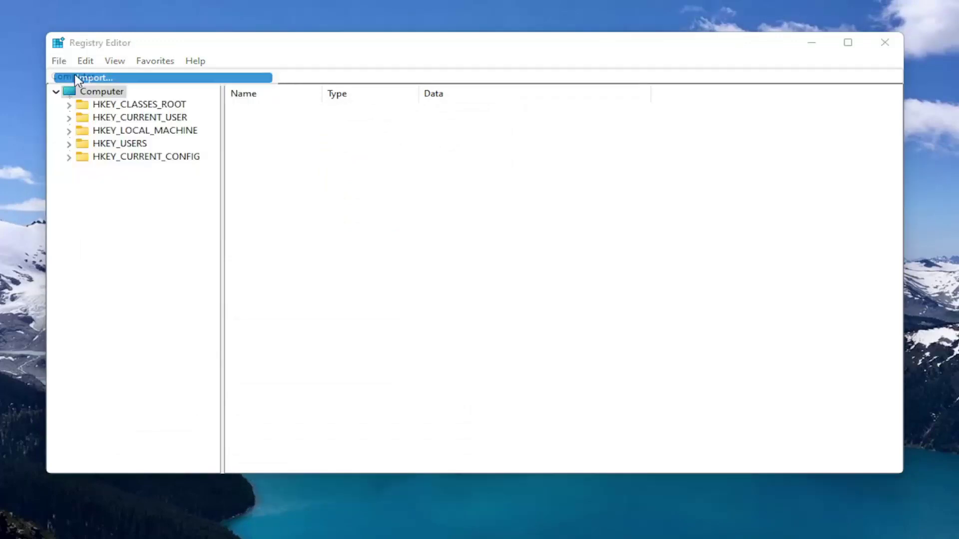
click(125, 195)
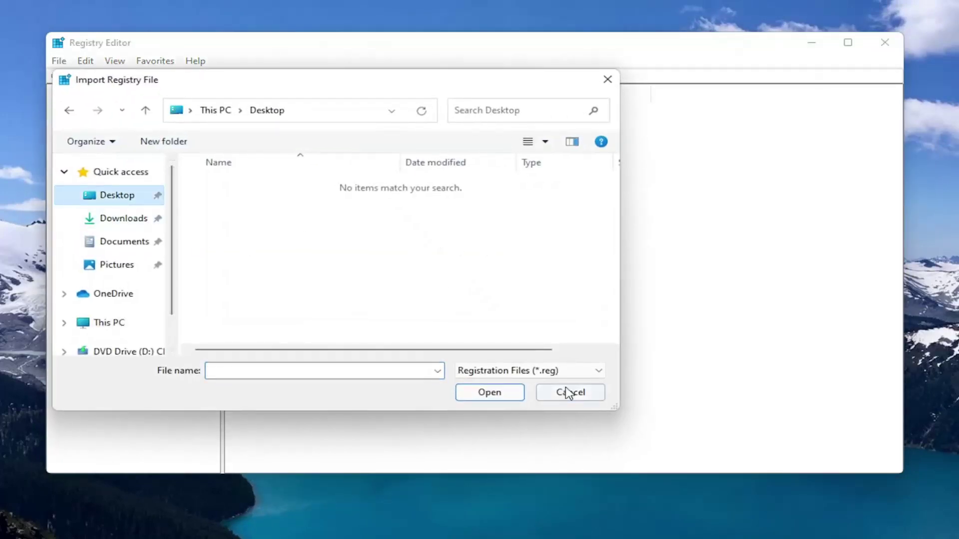
key(Escape)
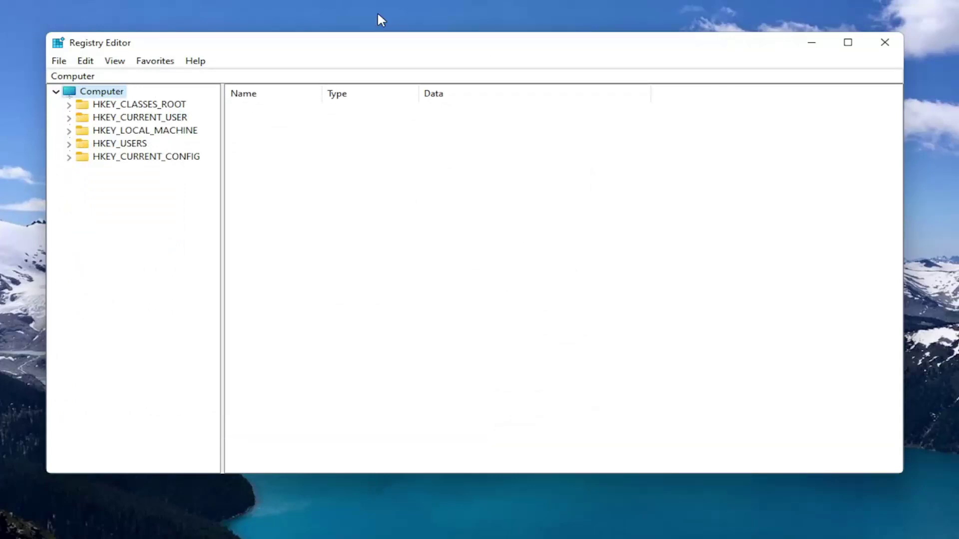
- Go to HKEY_LOCAL_MACHINE\SOFTWARE\Policies\Microsoft\Windows Defender in the registry, widening the tree pane so the key names fit
click(170, 131)
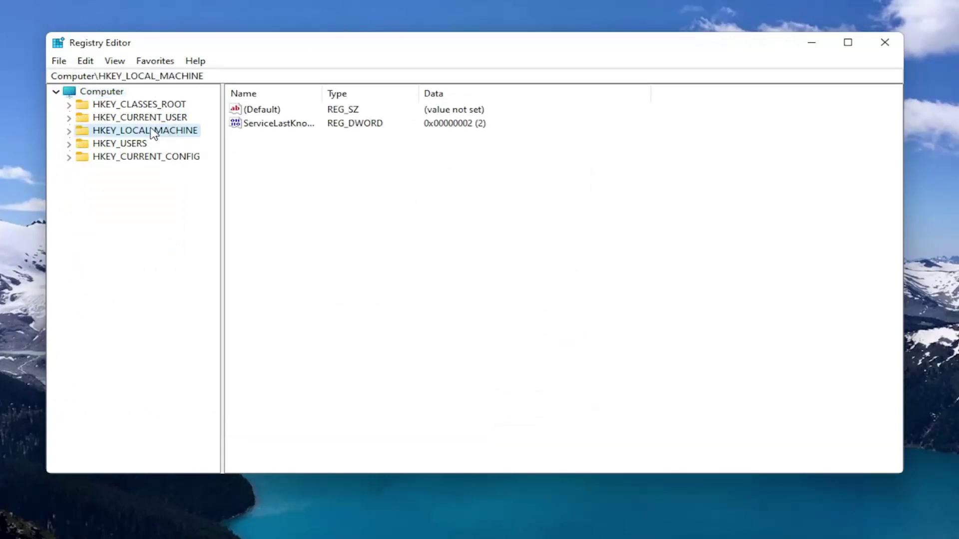
double_click(152, 131)
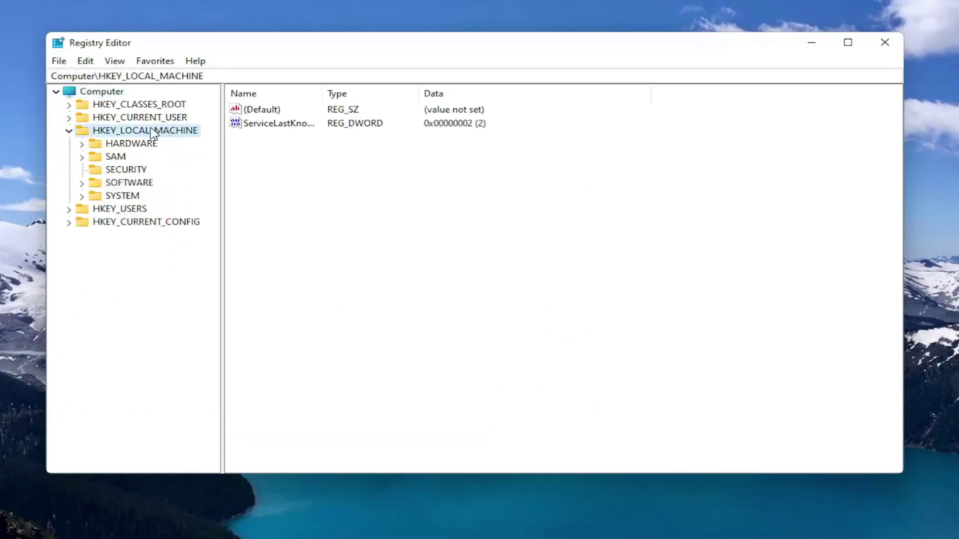
double_click(120, 183)
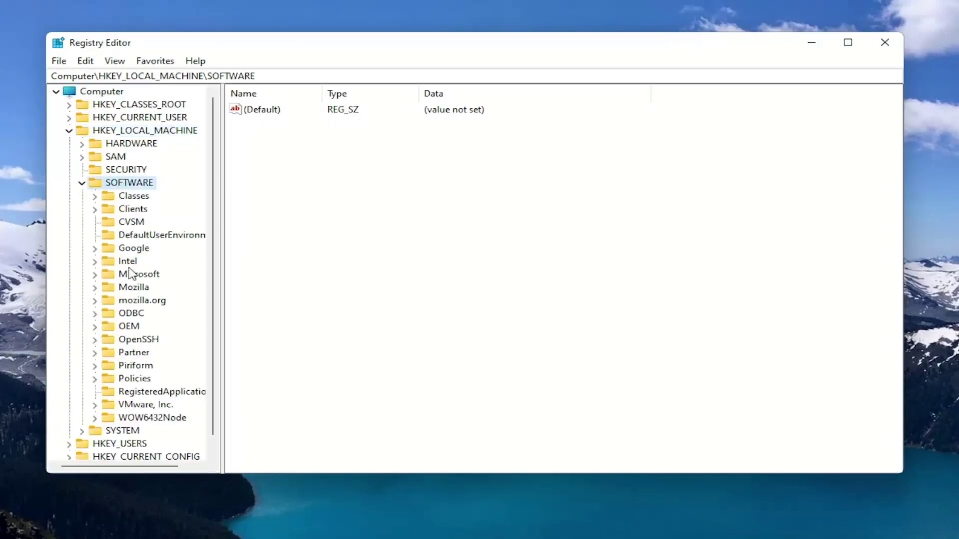
click(134, 380)
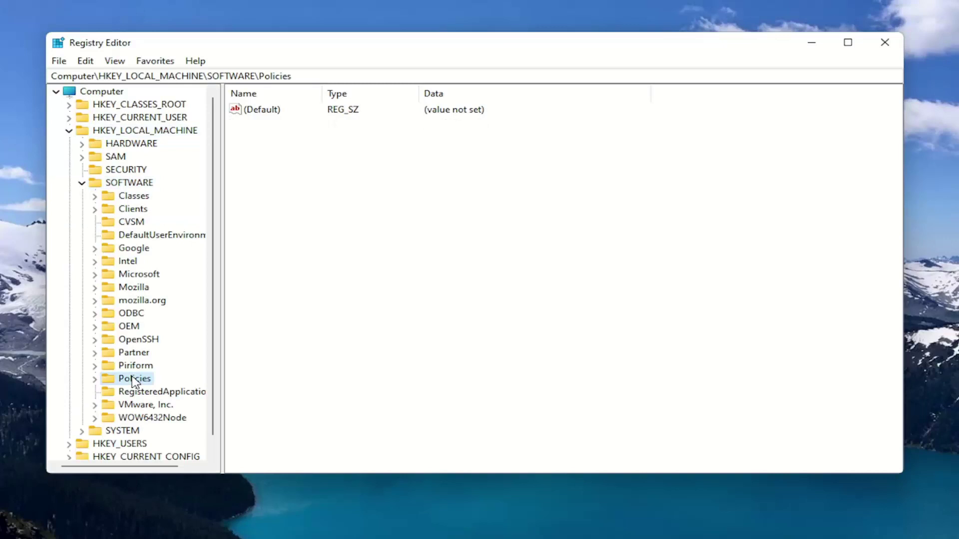
double_click(134, 380)
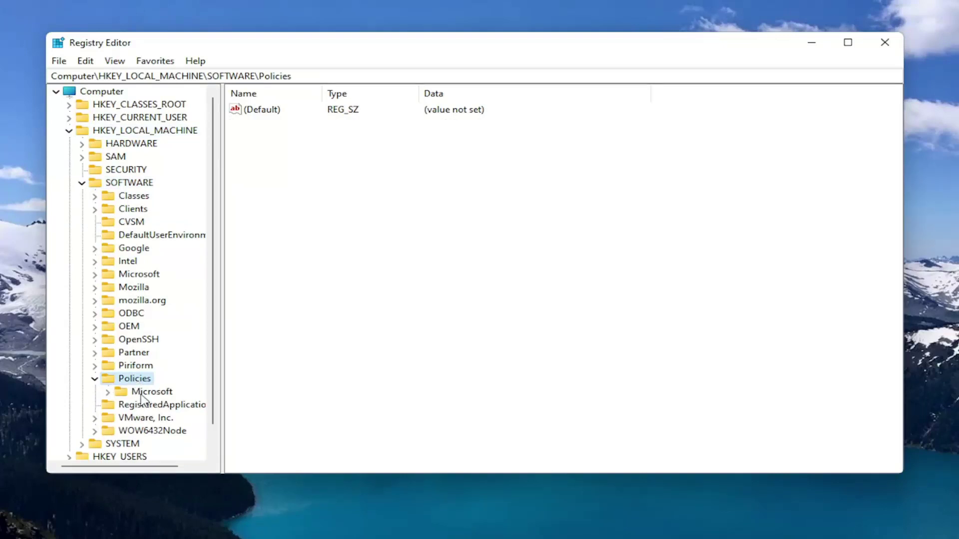
double_click(141, 394)
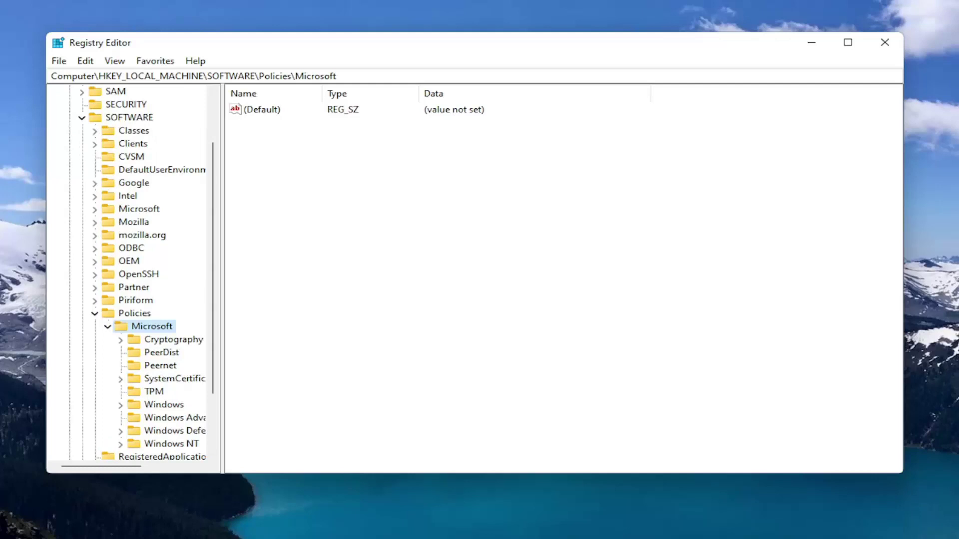
drag(221, 419, 303, 422)
click(190, 432)
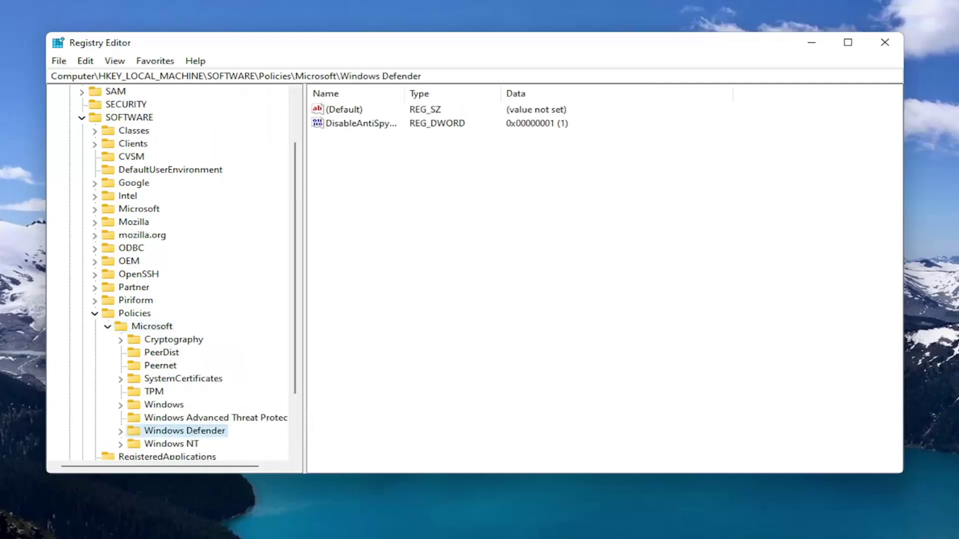
scroll(179, 419, down, 1)
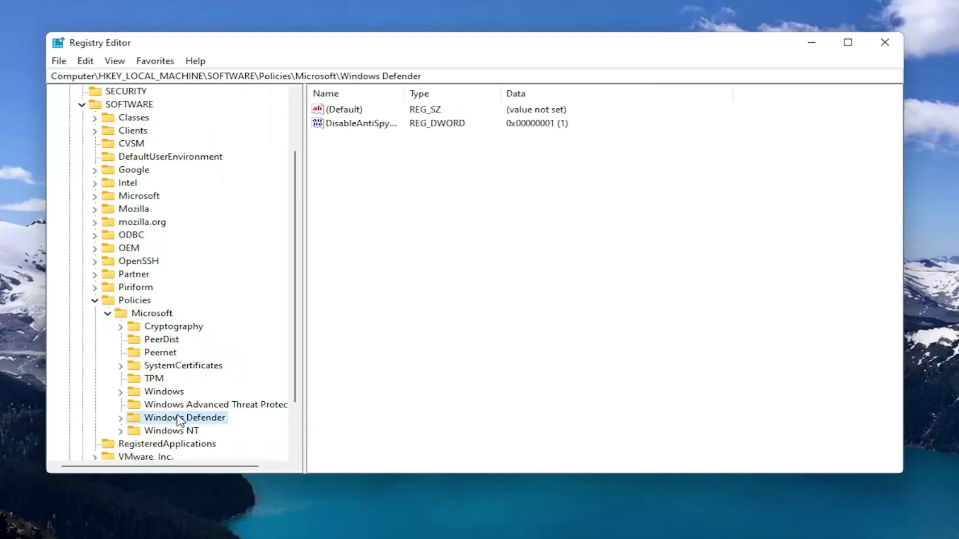
- Widen the Name column, open the DisableAntiSpyware DWORD value of the Windows Defender key, and close Registry Editor
click(444, 204)
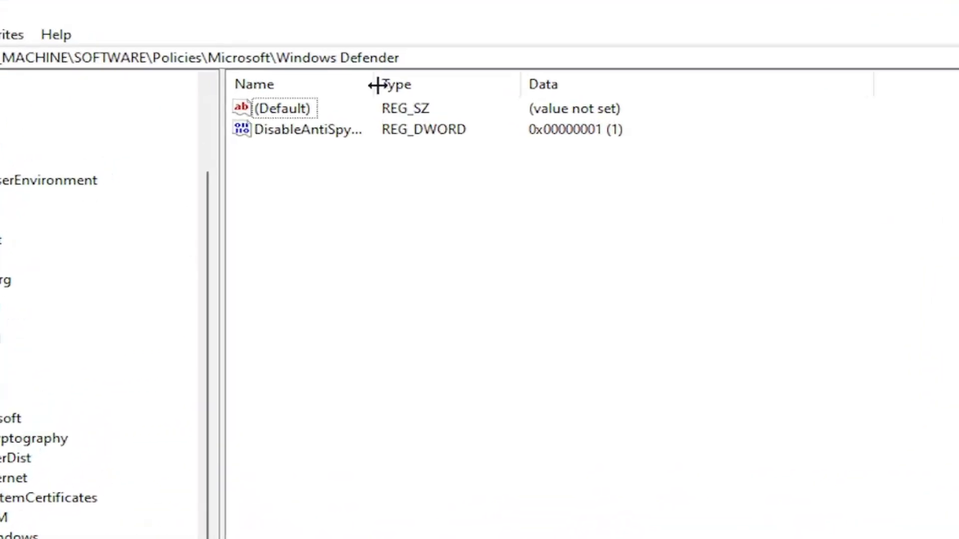
drag(378, 85, 518, 85)
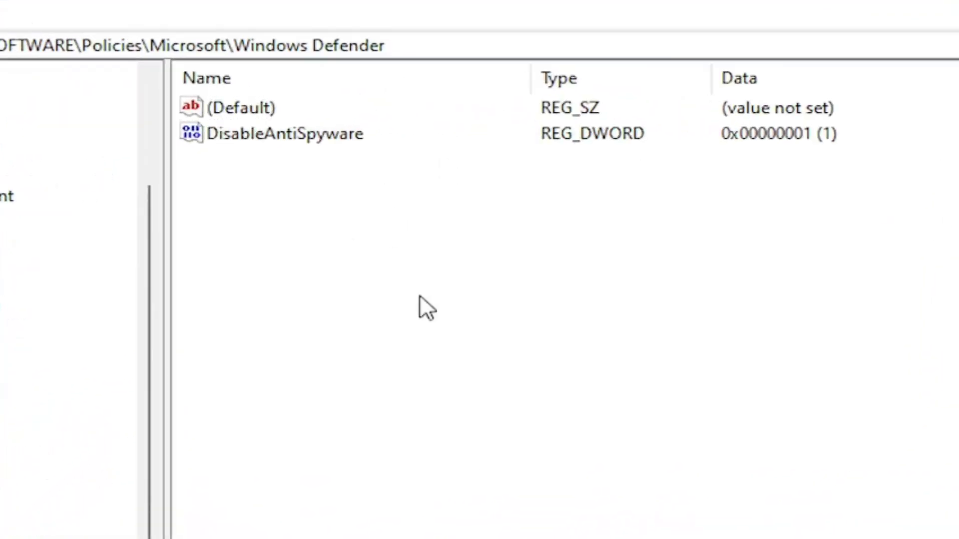
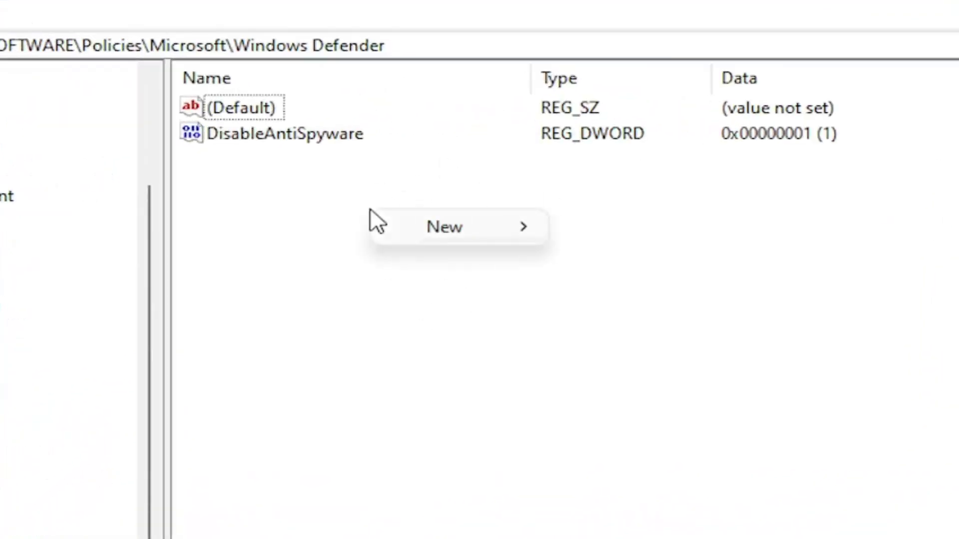
mouse_move(467, 247)
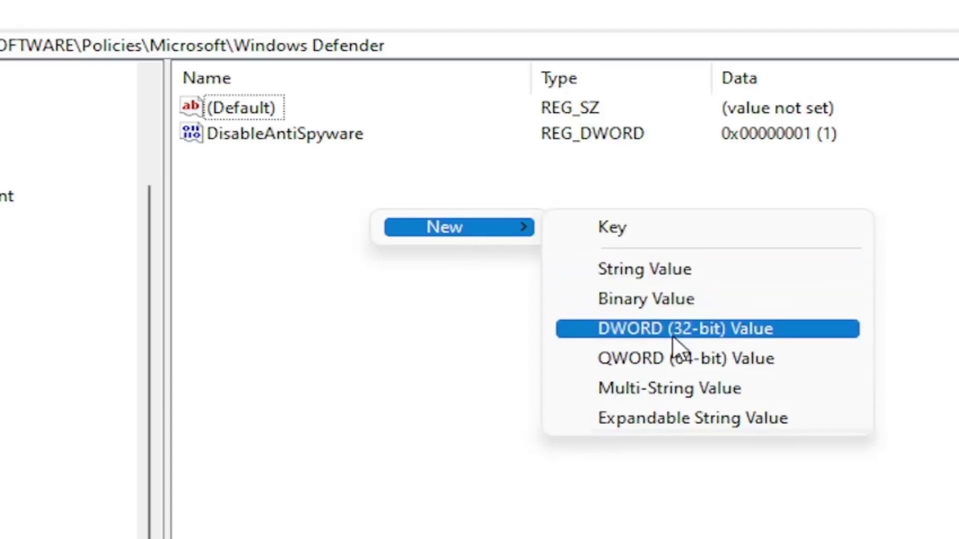
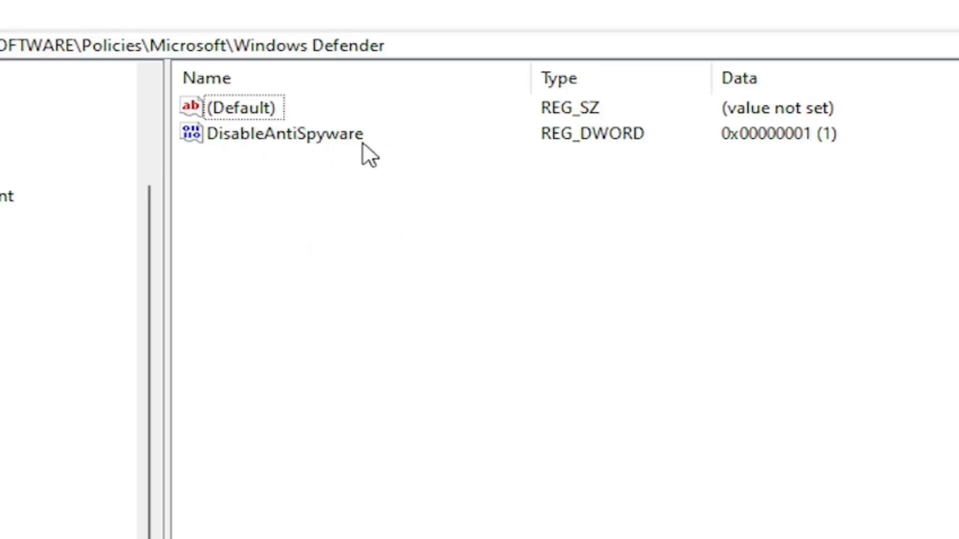
double_click(299, 143)
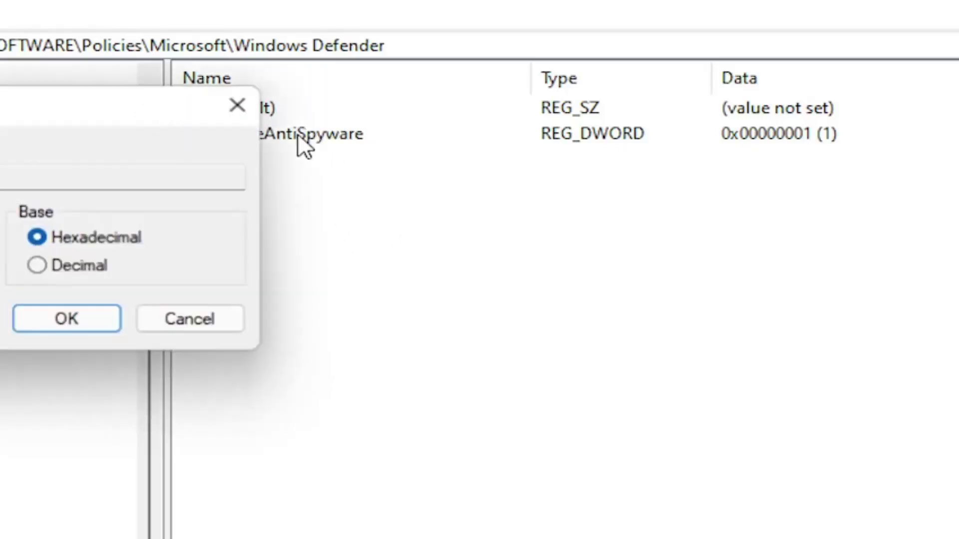
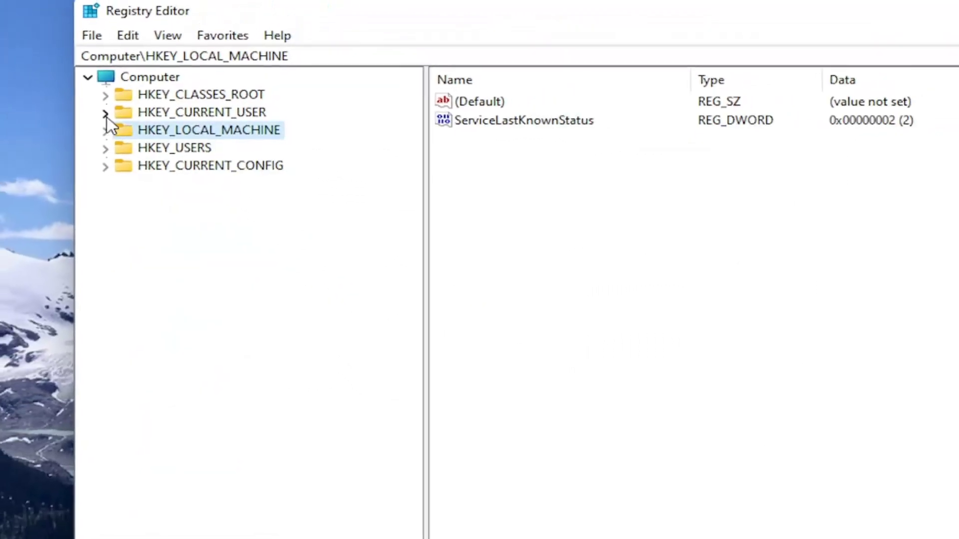
click(921, 43)
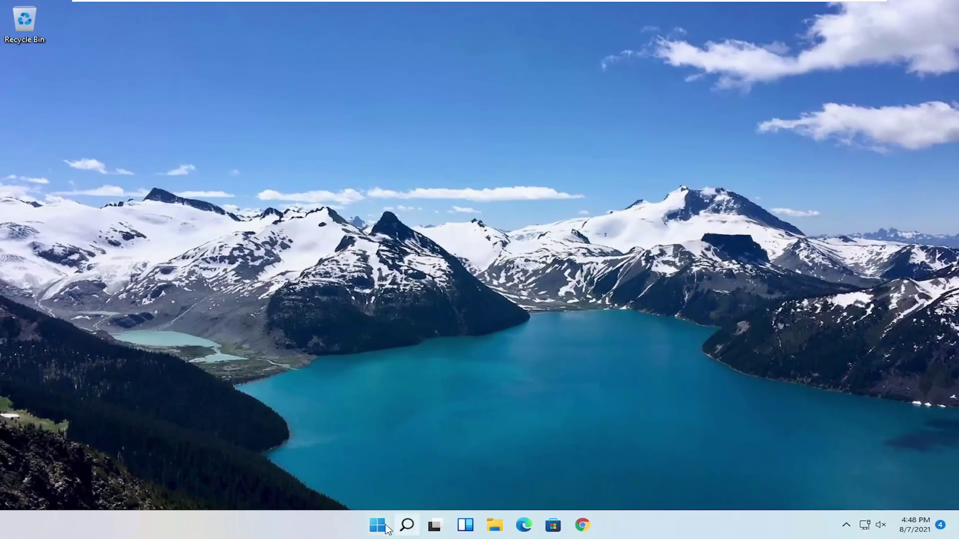
- Dismiss the input language switching notification
right_click(388, 530)
key(alt+shift)
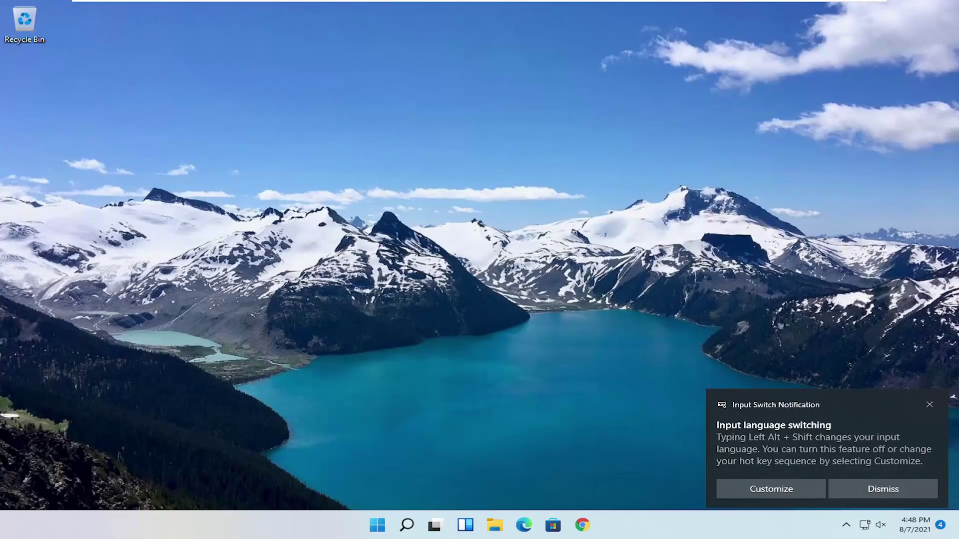
click(930, 404)
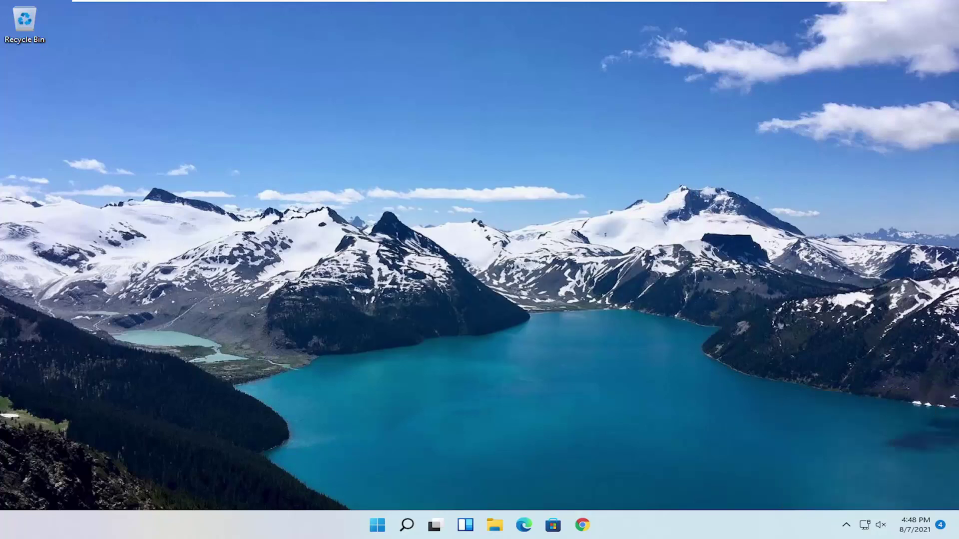